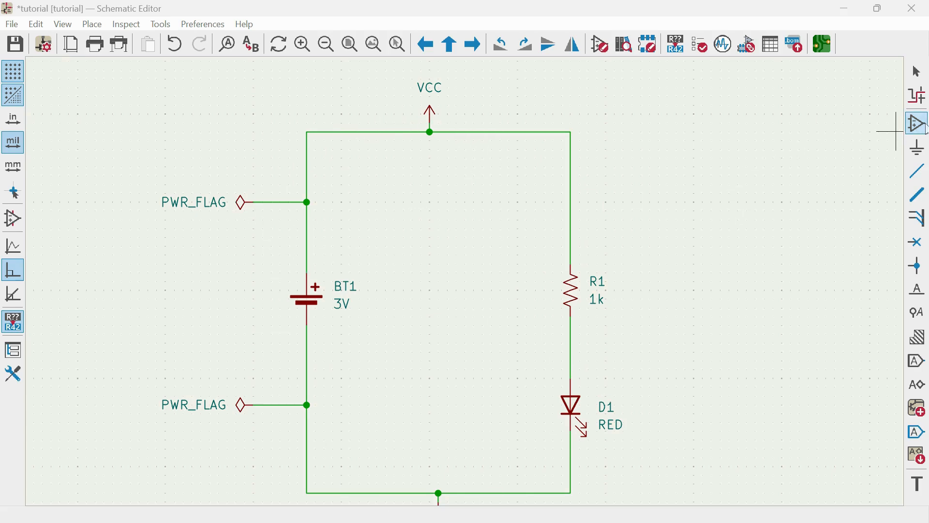
# Examine the existing switch symbols in the symbol chooser, including SW_NKK_GW12LJPCF, without placing one.
pyautogui.click(429, 173)
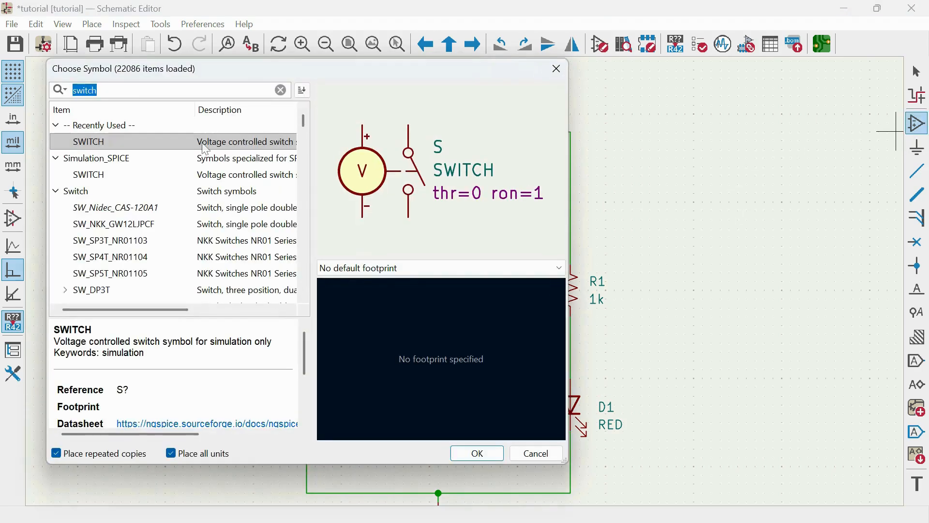
pyautogui.press('Down')
pyautogui.click(227, 174)
pyautogui.click(249, 146)
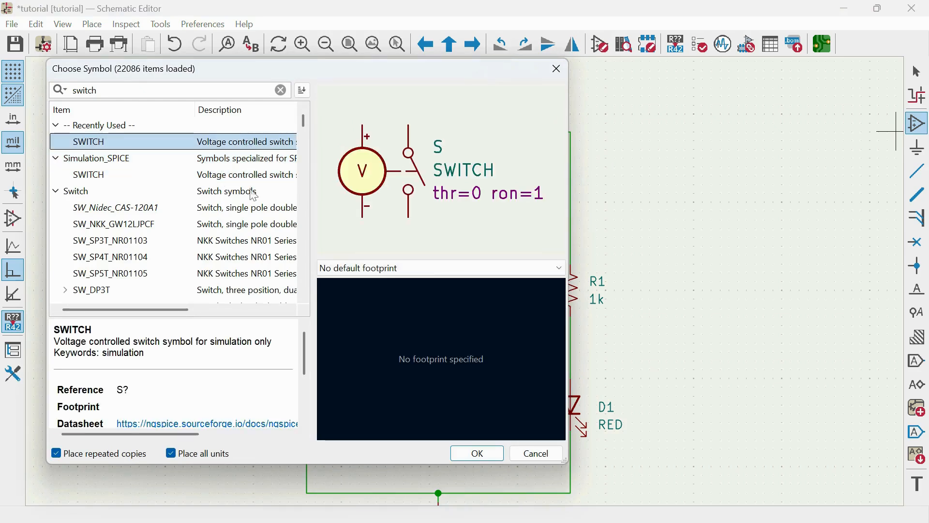
pyautogui.click(245, 207)
pyautogui.click(251, 145)
pyautogui.click(244, 225)
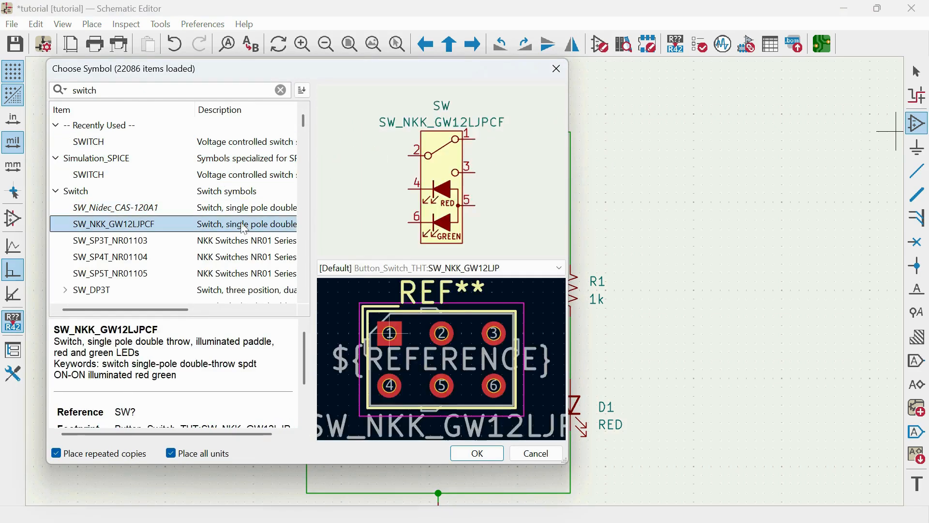
pyautogui.click(244, 242)
pyautogui.click(536, 454)
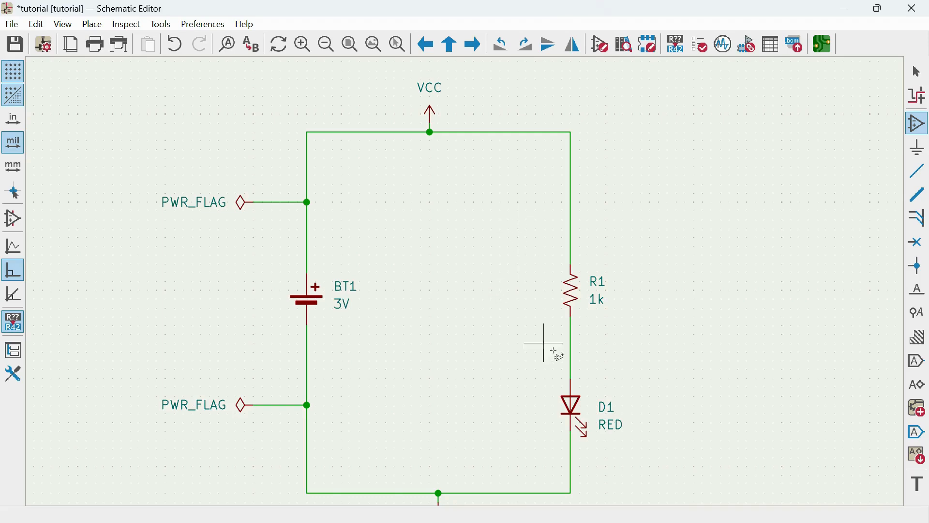
# Switch to the KiCad project manager and open the Symbol Editor.
pyautogui.moveTo(615, 520)
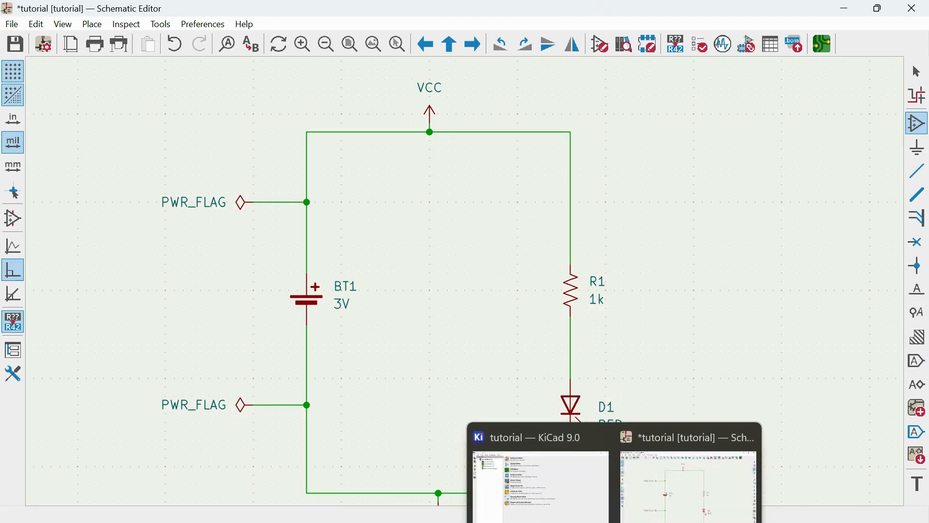
pyautogui.click(585, 492)
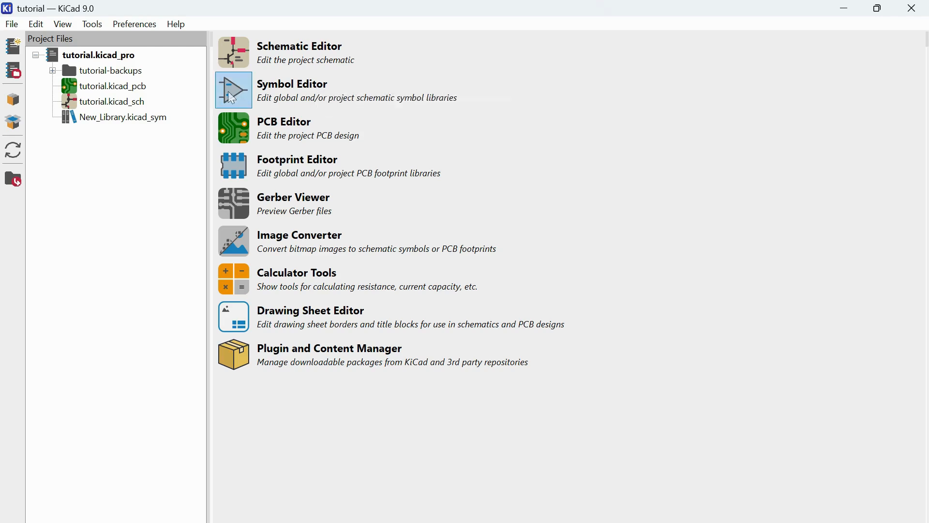
pyautogui.click(320, 94)
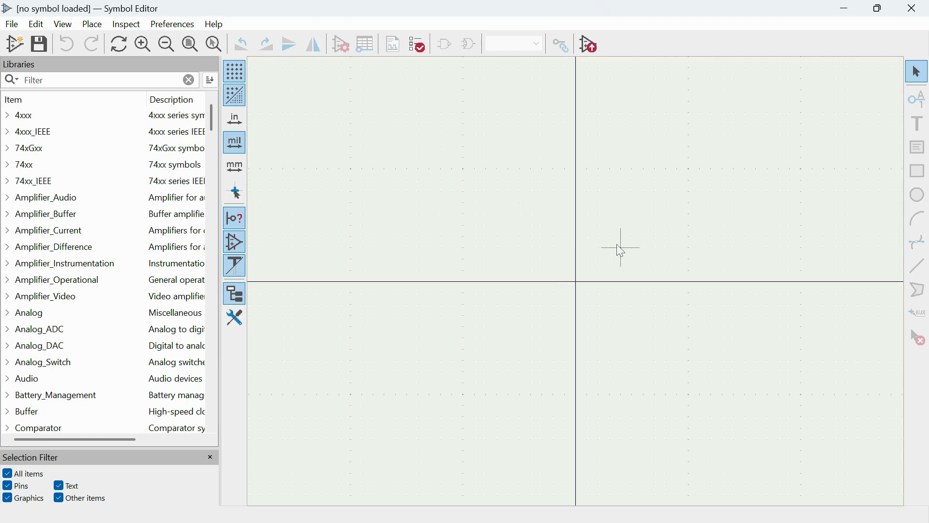
# Create a new symbol library named "switch" in the tutorial folder and add it to the Project library table.
pyautogui.click(12, 24)
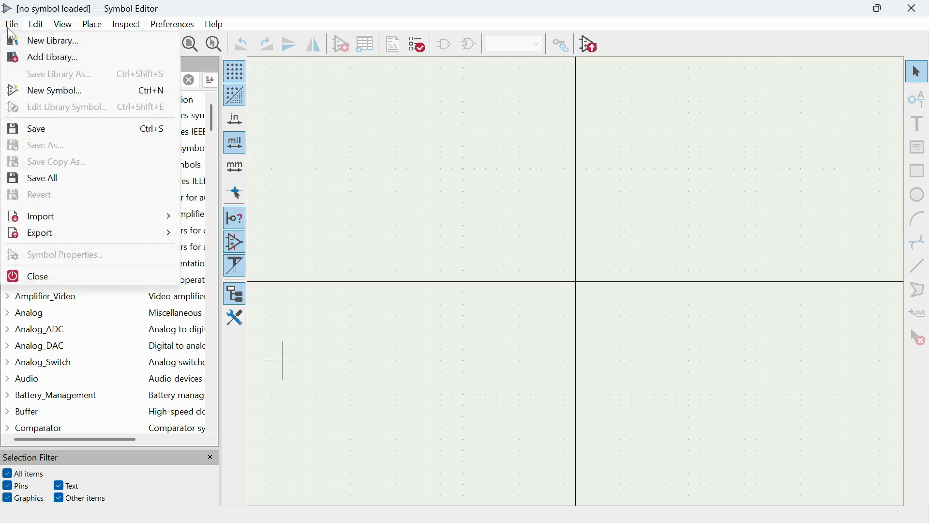
pyautogui.click(68, 49)
pyautogui.click(439, 281)
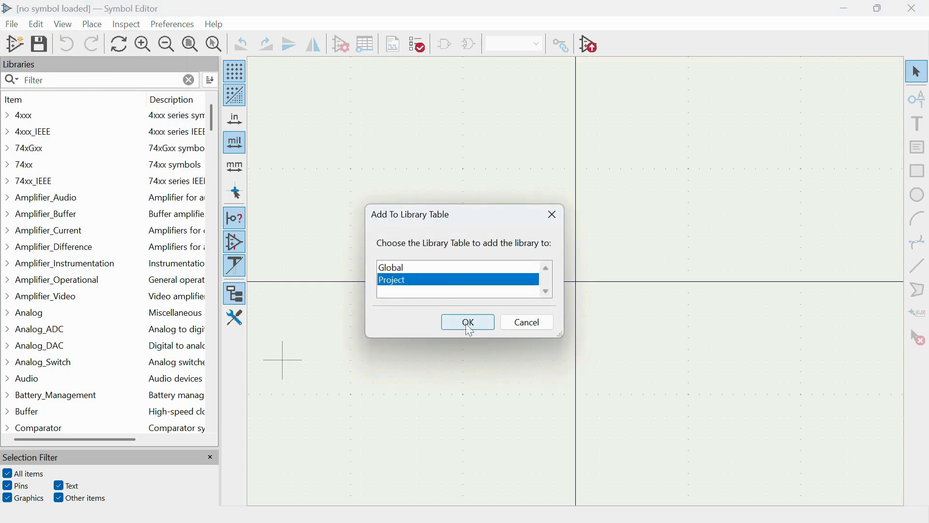
pyautogui.click(468, 322)
pyautogui.scroll(-1, 73, 223)
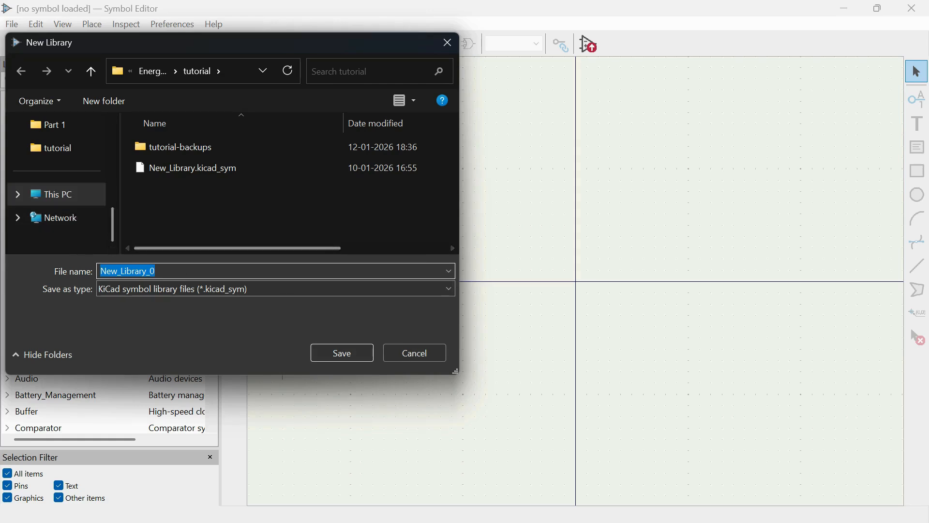
pyautogui.click(174, 271)
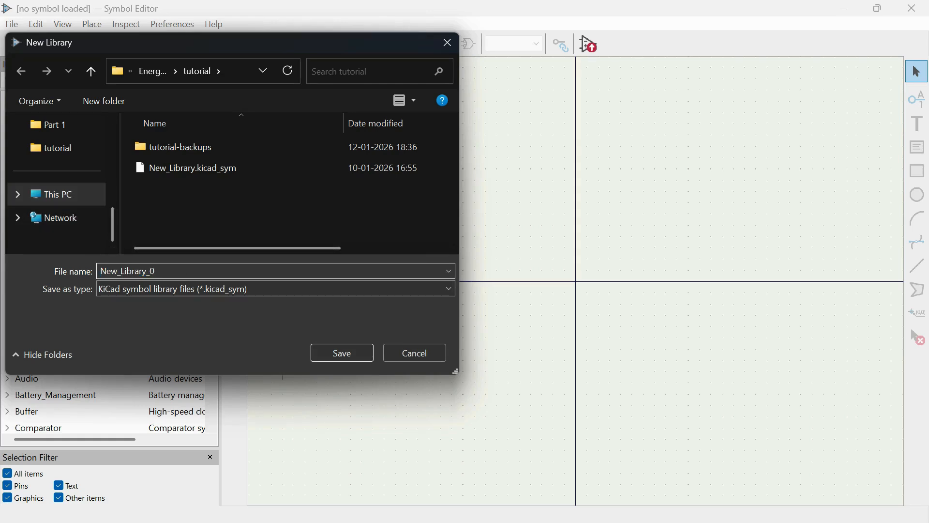
pyautogui.hotkey('ctrl', 'a')
pyautogui.press('BackSpace')
pyautogui.write('sw')
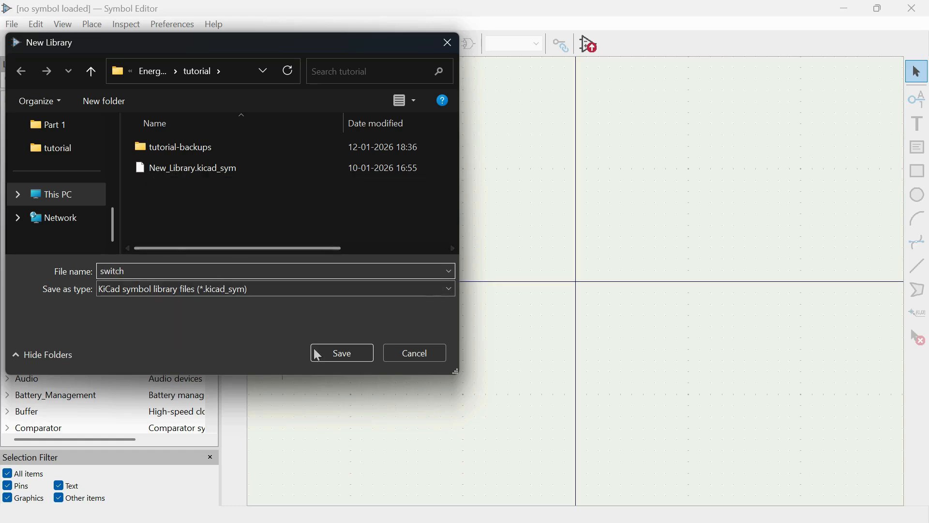
pyautogui.click(339, 354)
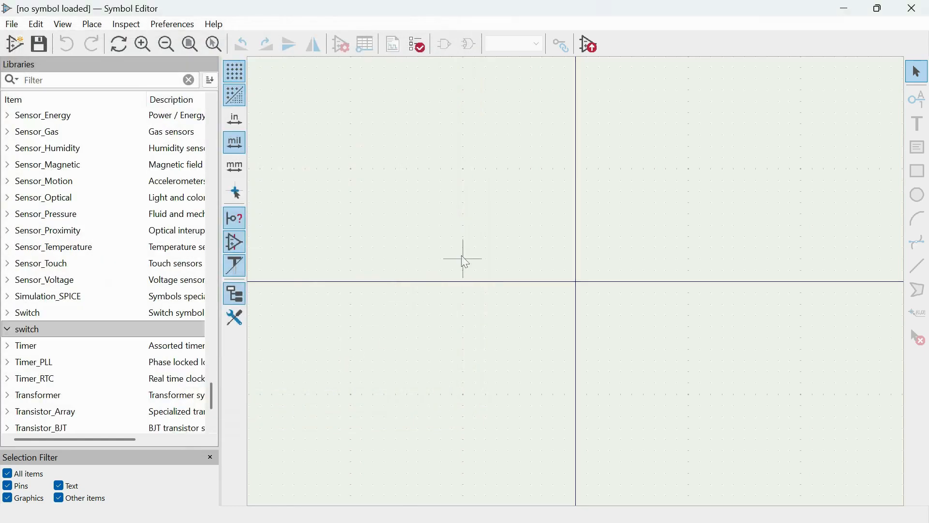
# Create a new symbol named Switch in the switch library with SW as its default reference designator.
pyautogui.click(9, 333)
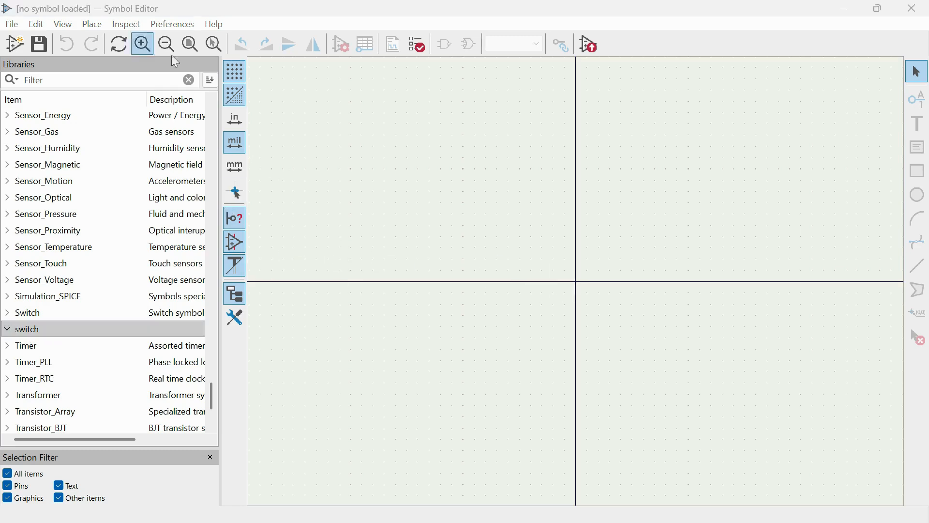
pyautogui.click(12, 24)
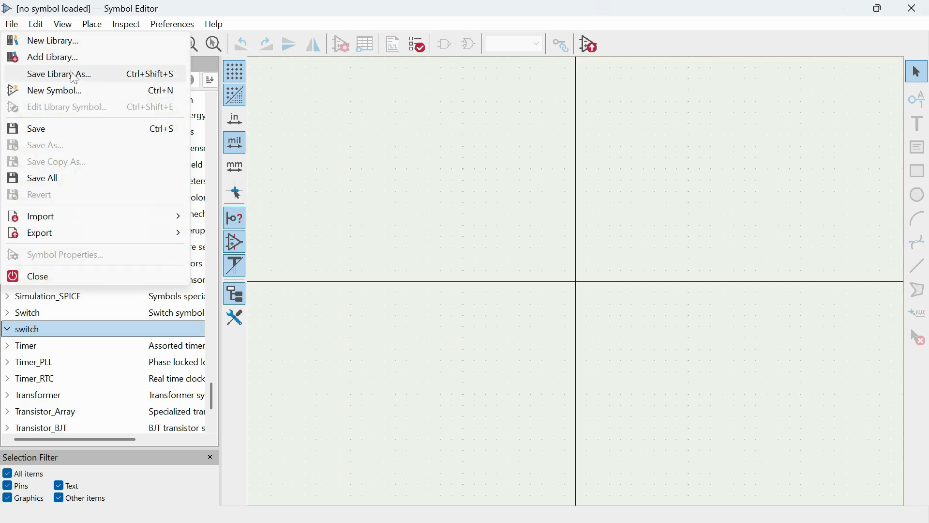
pyautogui.click(78, 92)
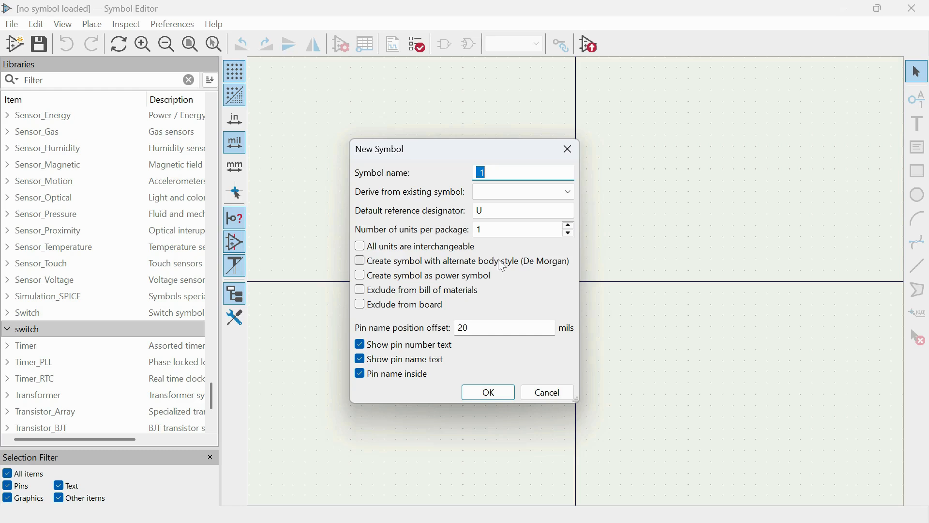
pyautogui.press('BackSpace')
pyautogui.write('Switch')
pyautogui.click(503, 211)
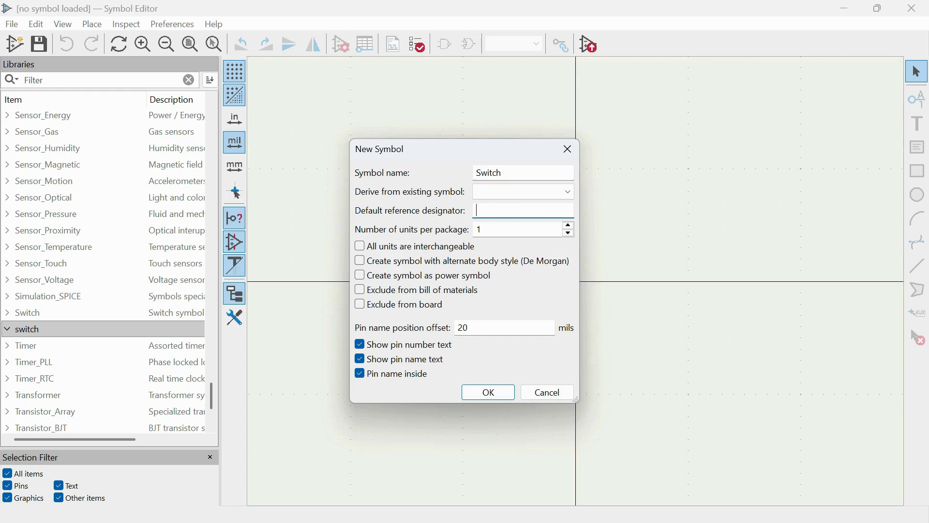
pyautogui.write('SW')
pyautogui.click(499, 390)
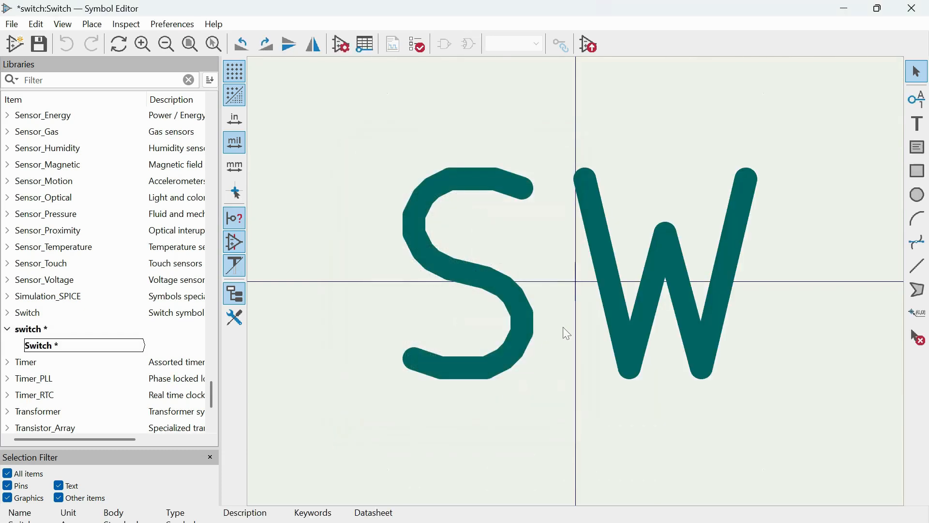
# Move the SW reference text straight up so it sits just above the symbol origin.
pyautogui.scroll(-3, 580, 288)
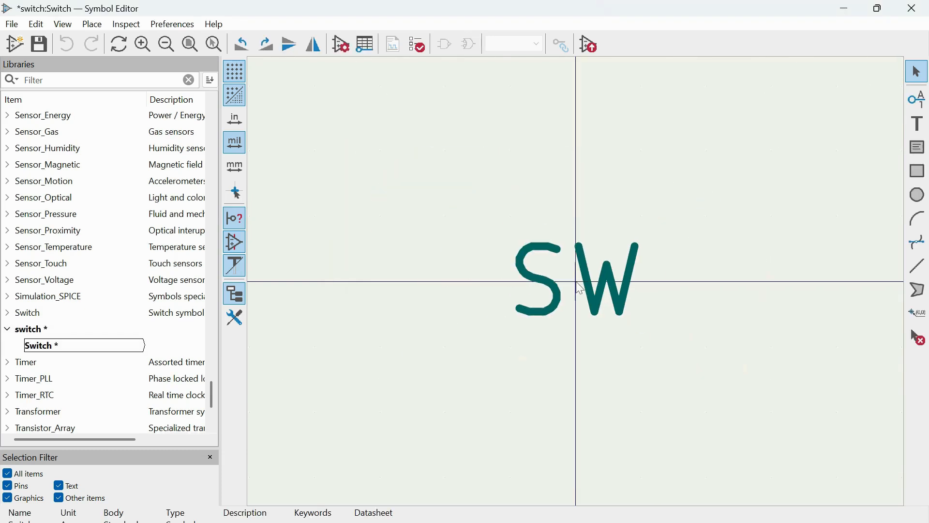
pyautogui.click(605, 282)
pyautogui.moveTo(608, 283); pyautogui.dragTo(606, 243)
pyautogui.click(62, 350)
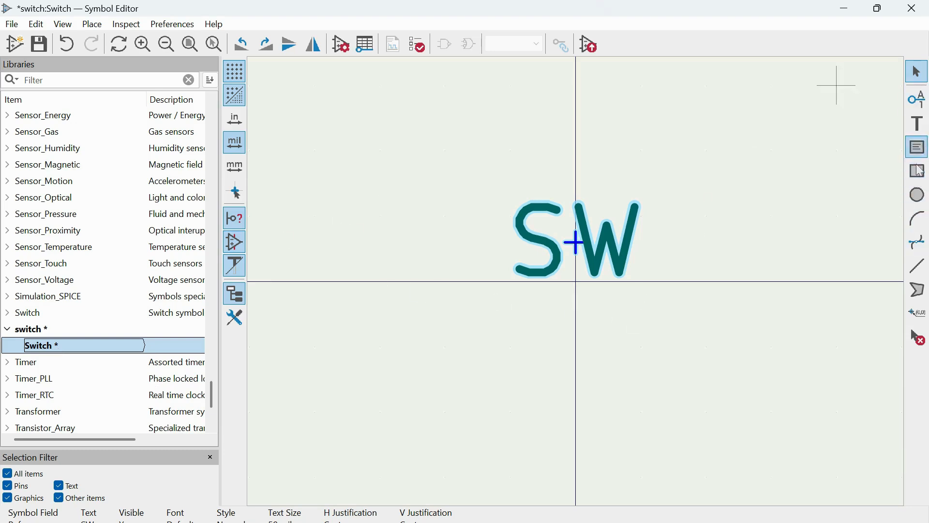
# Define a new pin named A with number 1, keeping the Input electrical type and Line graphic style.
pyautogui.click(924, 103)
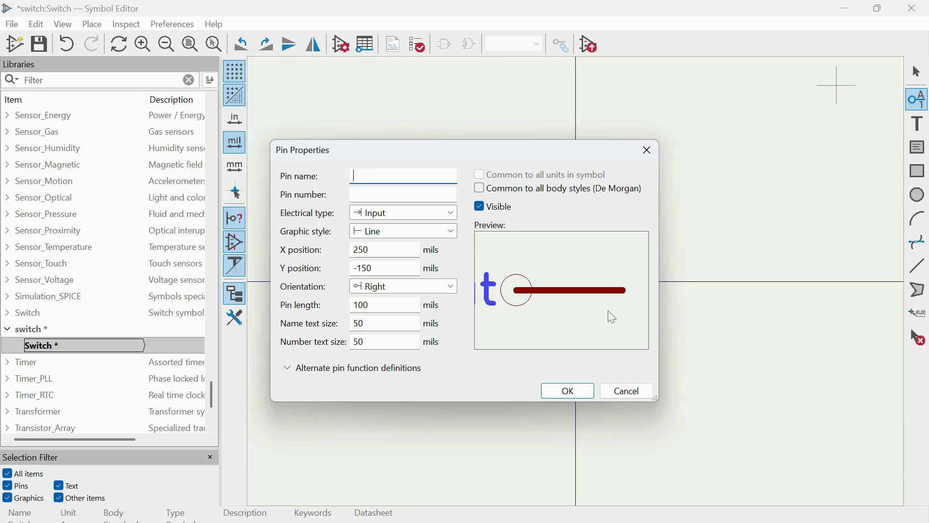
pyautogui.write('A')
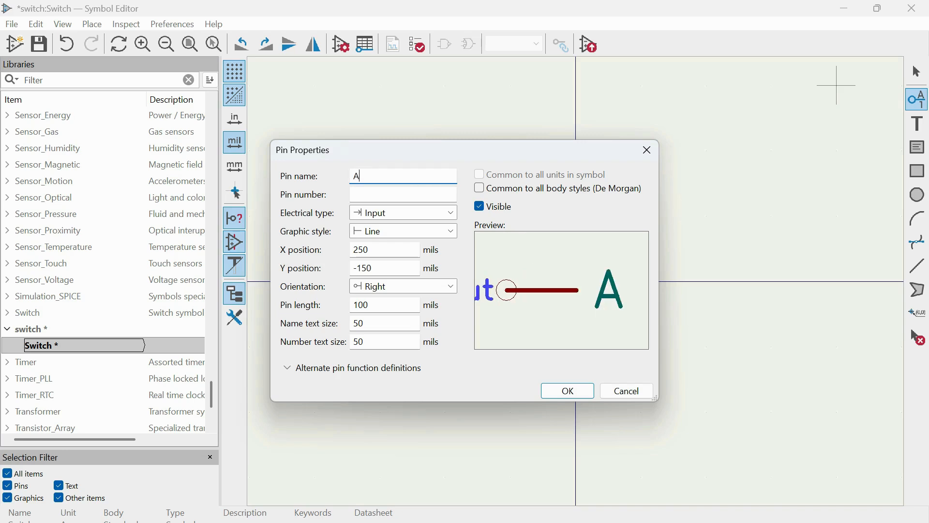
pyautogui.click(422, 194)
pyautogui.write('1')
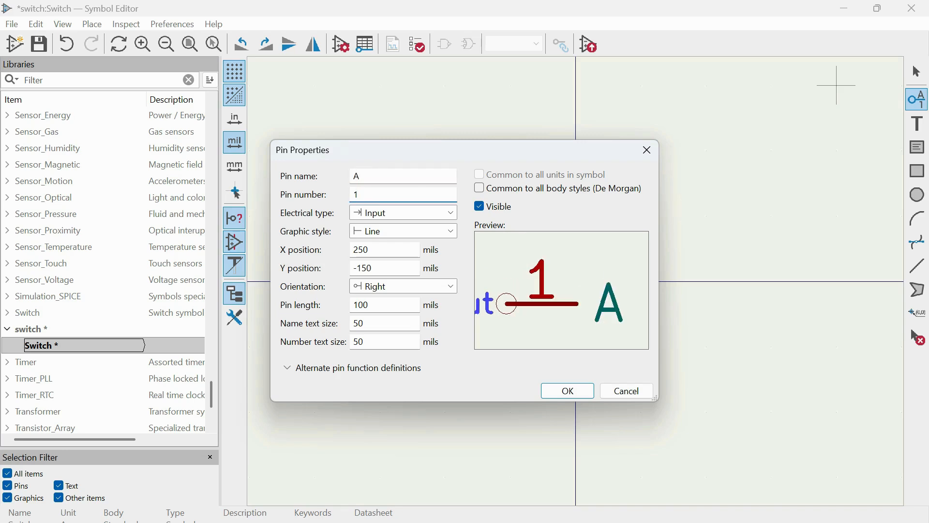
pyautogui.click(409, 213)
pyautogui.click(399, 226)
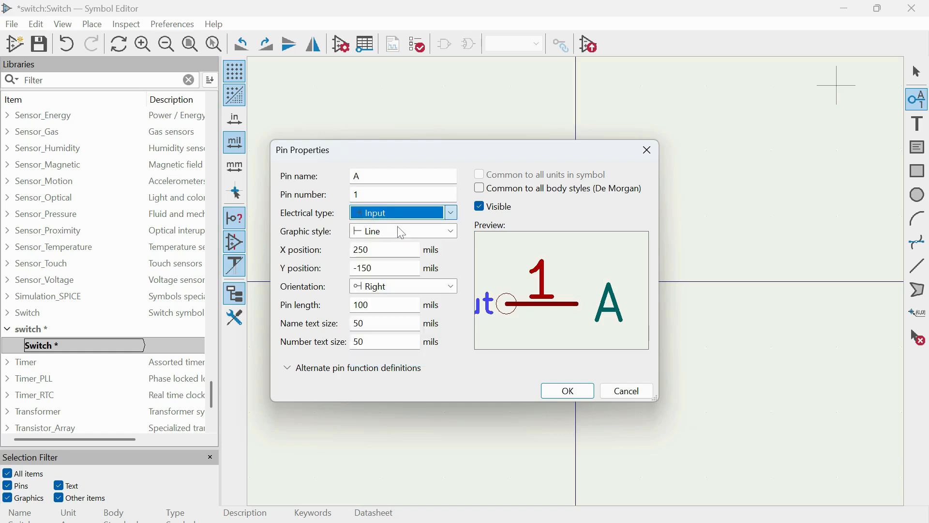
pyautogui.click(409, 239)
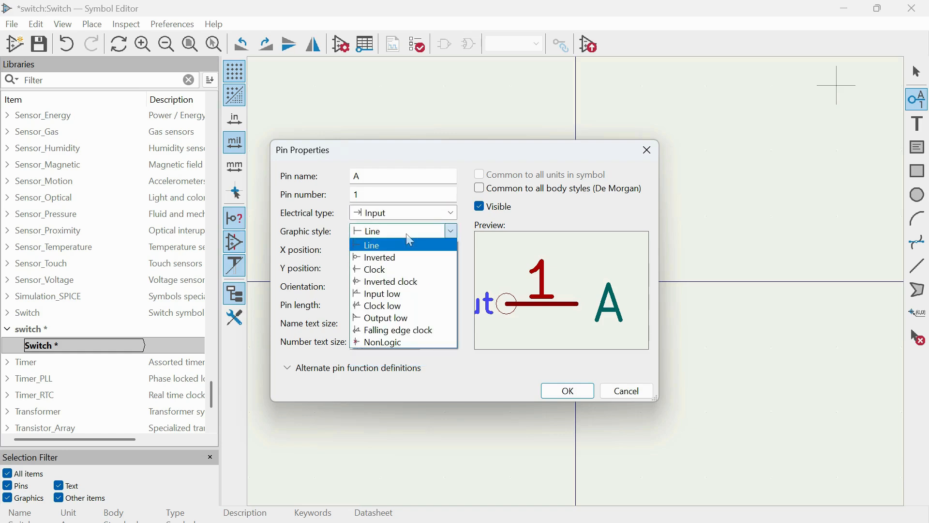
pyautogui.click(415, 235)
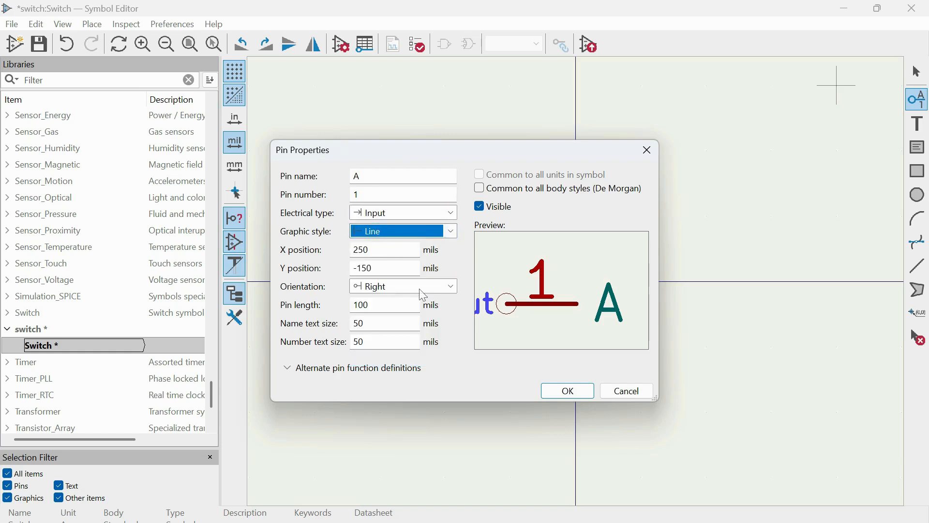
pyautogui.click(581, 397)
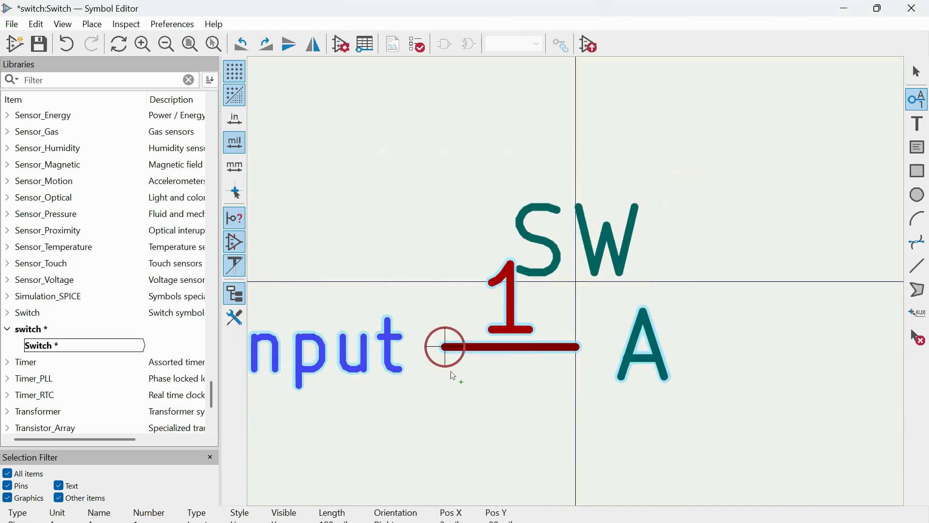
# Place pin A horizontally below the SW text, with its inner end on the vertical axis.
pyautogui.scroll(1, 450, 411)
pyautogui.scroll(-3, 580, 283)
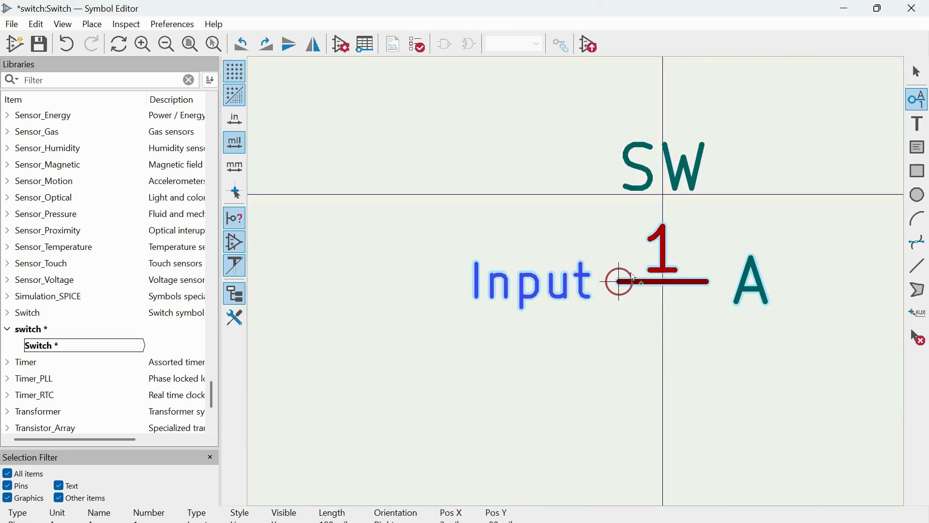
pyautogui.scroll(-1, 629, 280)
pyautogui.click(547, 281)
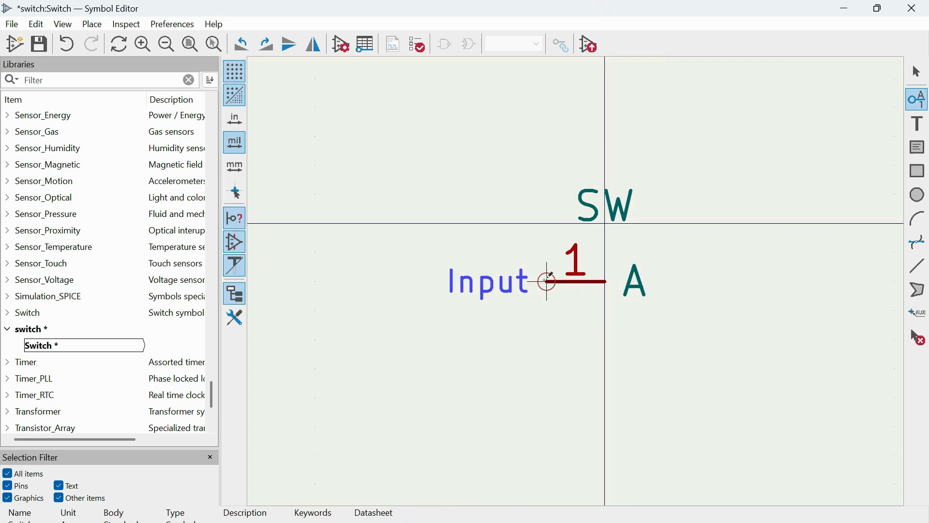
# Add an input pin named B, number 2, with Left orientation, in line with pin A and facing it from the opposite side.
pyautogui.click(921, 110)
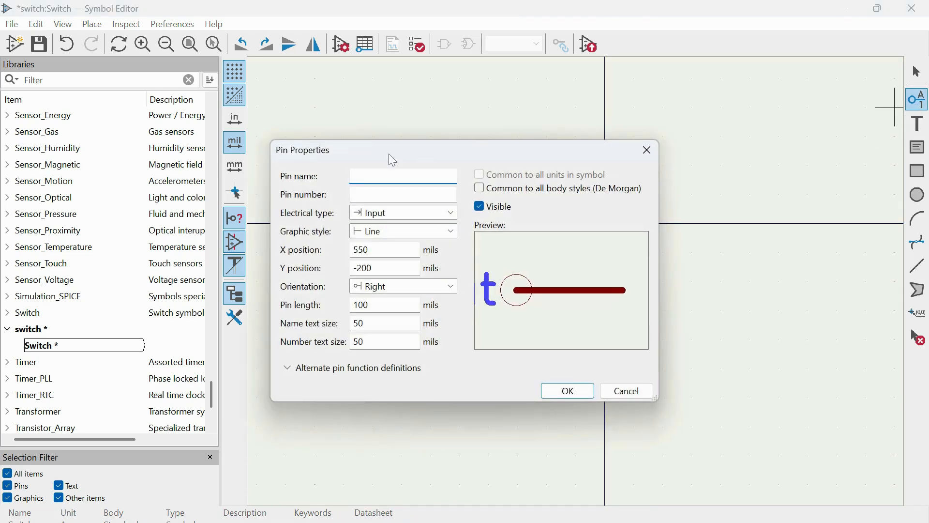
pyautogui.write('B')
pyautogui.press('Tab')
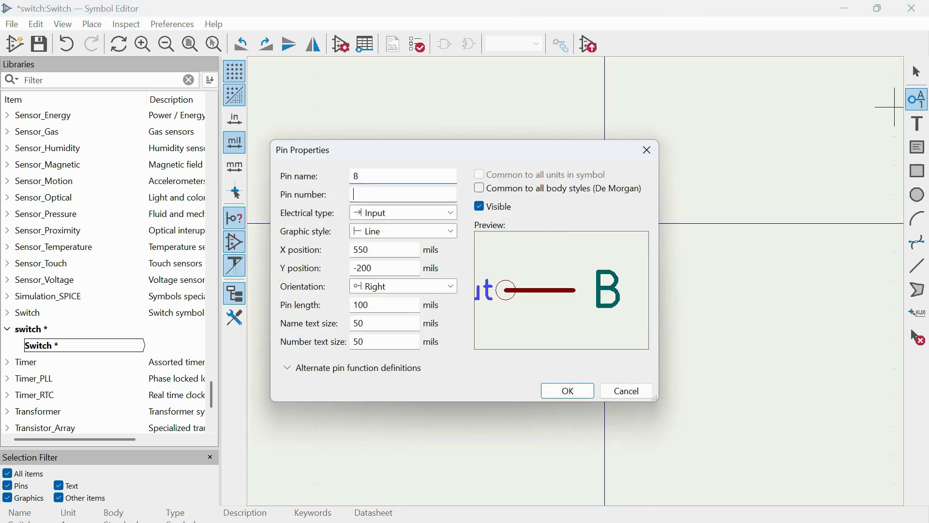
pyautogui.write('2')
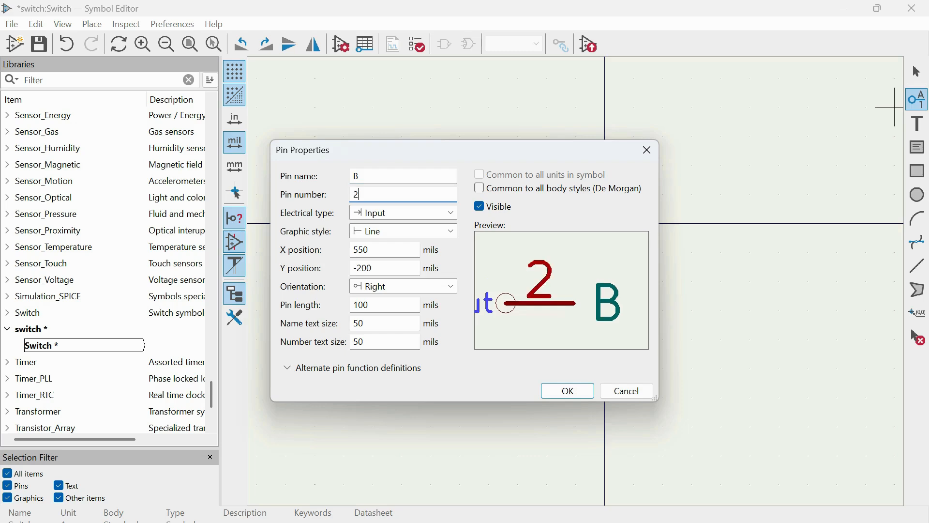
pyautogui.click(402, 286)
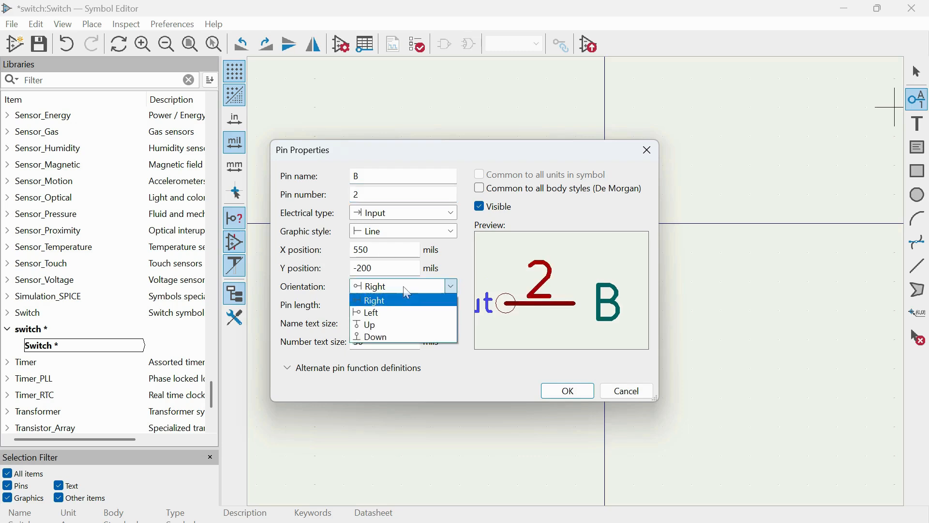
pyautogui.click(406, 311)
pyautogui.click(567, 390)
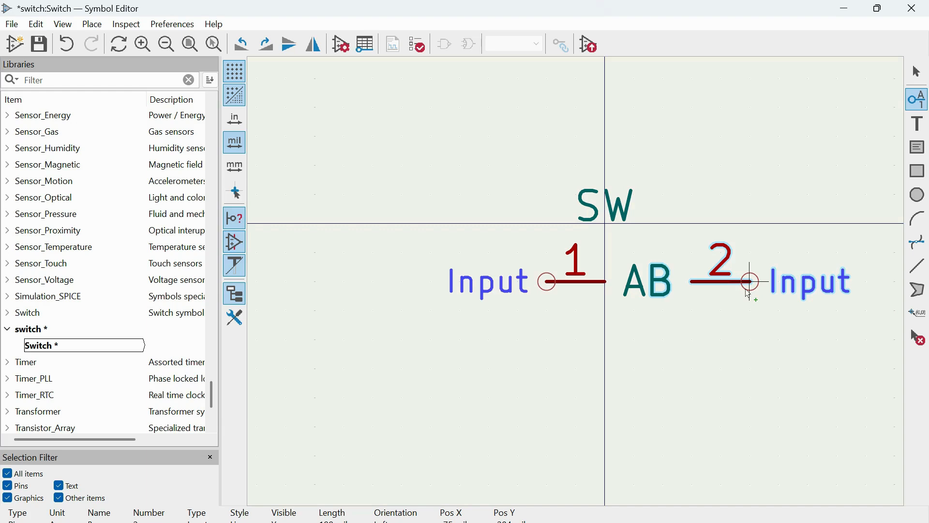
pyautogui.click(749, 293)
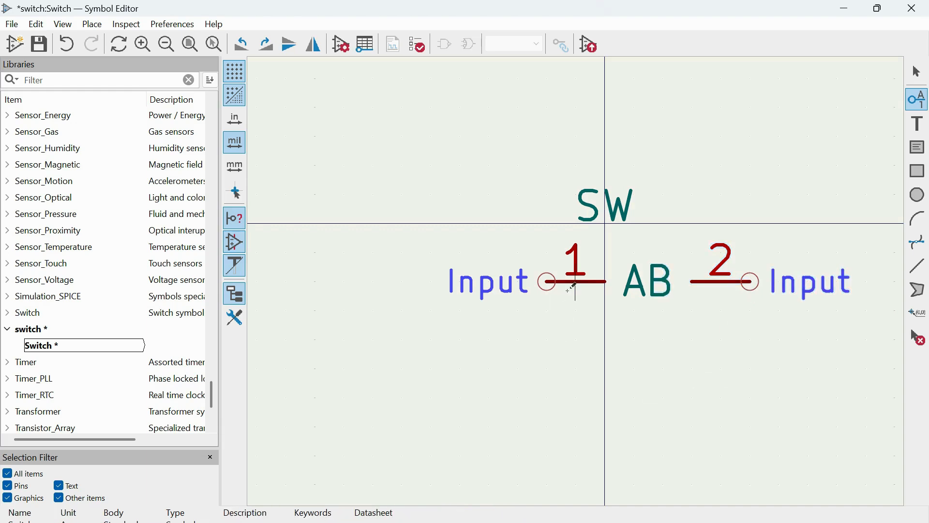
# Move pin A outward and pin B inward so the two pins sit symmetrically about the vertical axis.
pyautogui.click(918, 72)
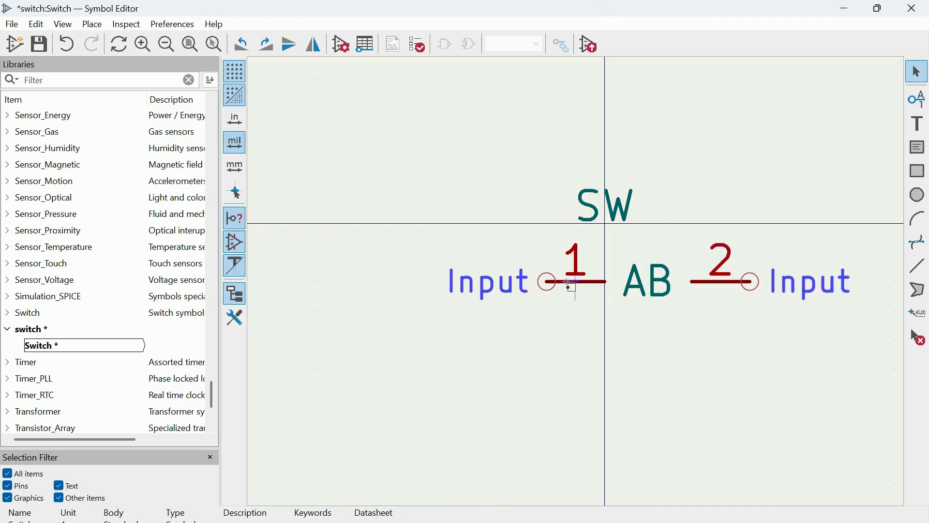
pyautogui.click(583, 282)
pyautogui.moveTo(589, 285); pyautogui.dragTo(500, 288)
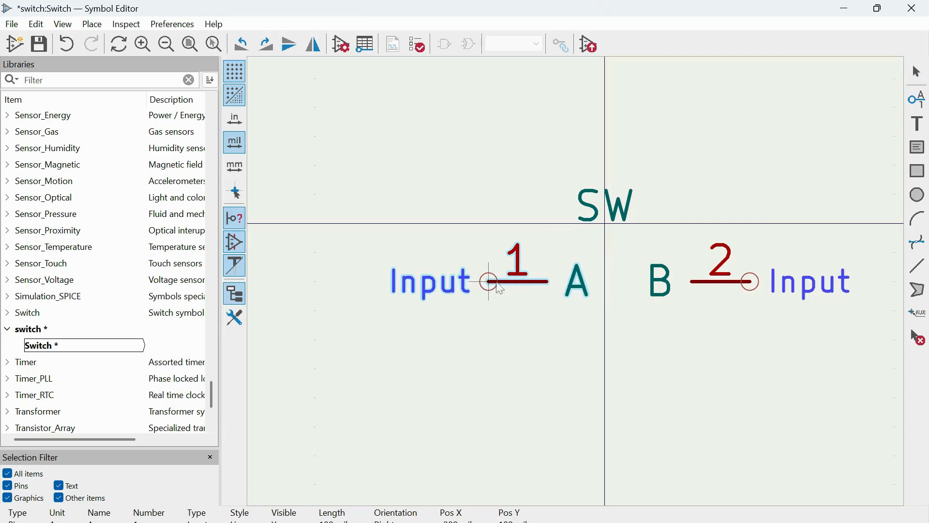
pyautogui.click(719, 287)
pyautogui.press('m')
pyautogui.click(724, 287)
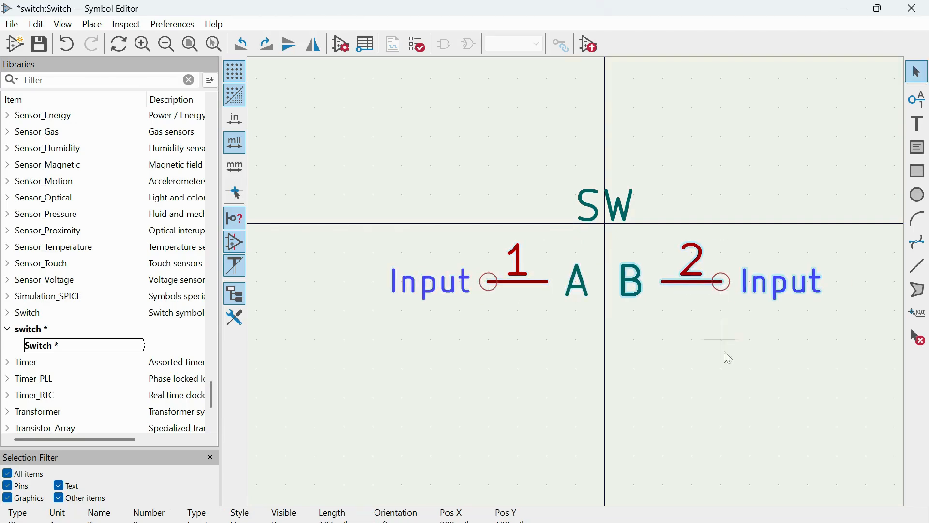
pyautogui.click(723, 363)
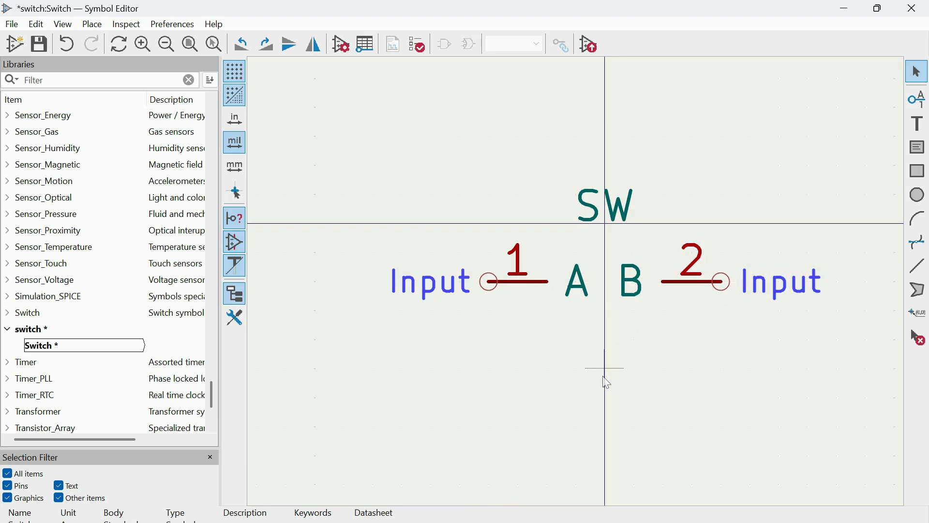
# Draw the switch lever as one slanted line from pin A's inner end up to the vertical axis, and save the symbol.
pyautogui.click(918, 265)
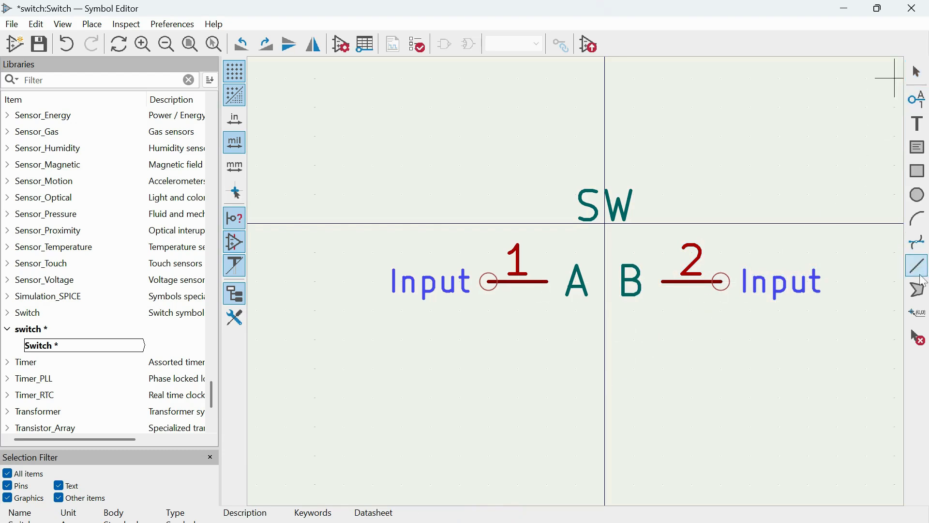
pyautogui.click(548, 281)
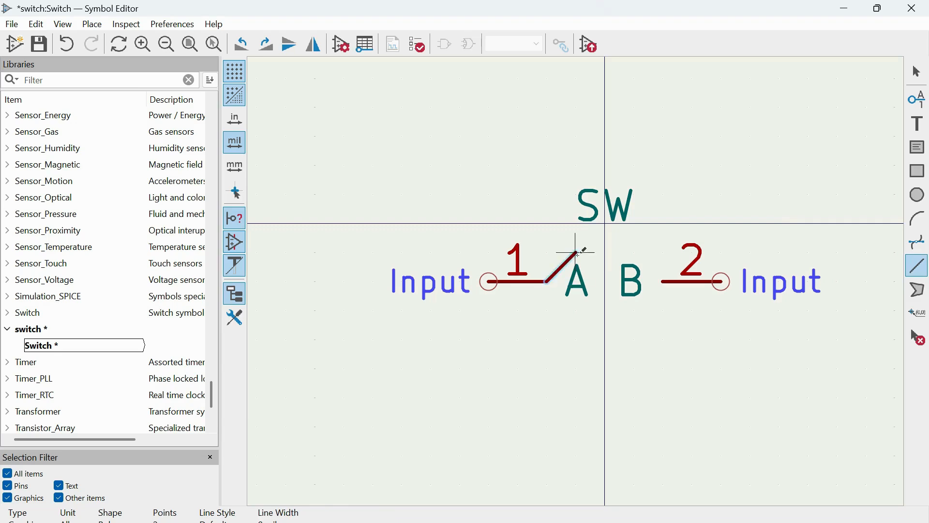
pyautogui.click(605, 252)
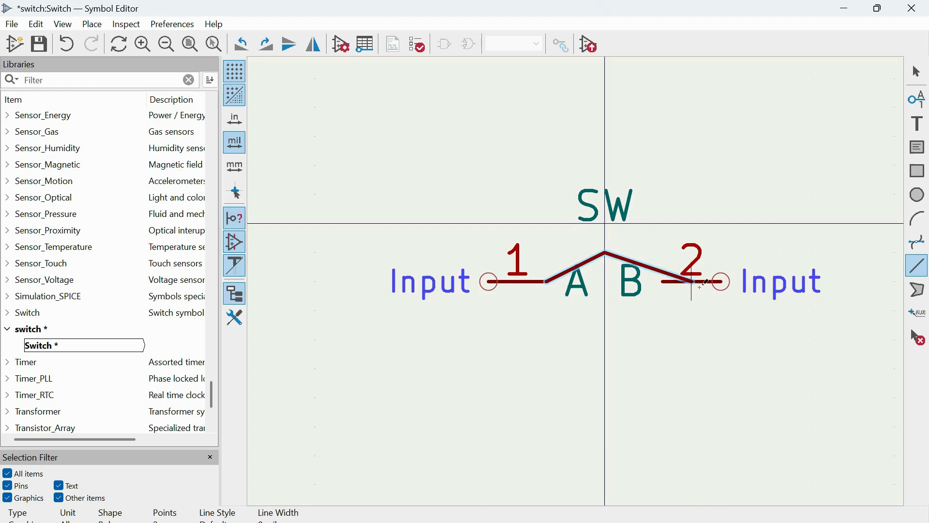
pyautogui.press('Escape')
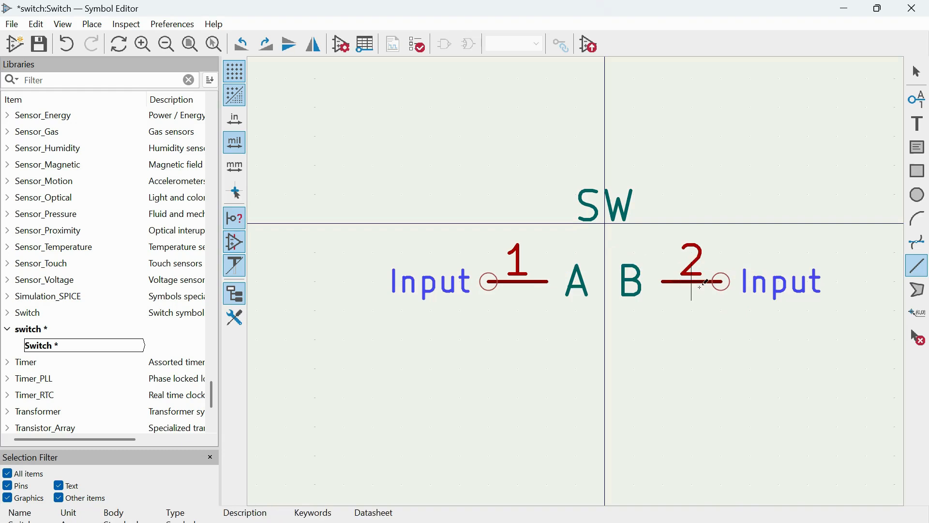
pyautogui.click(547, 281)
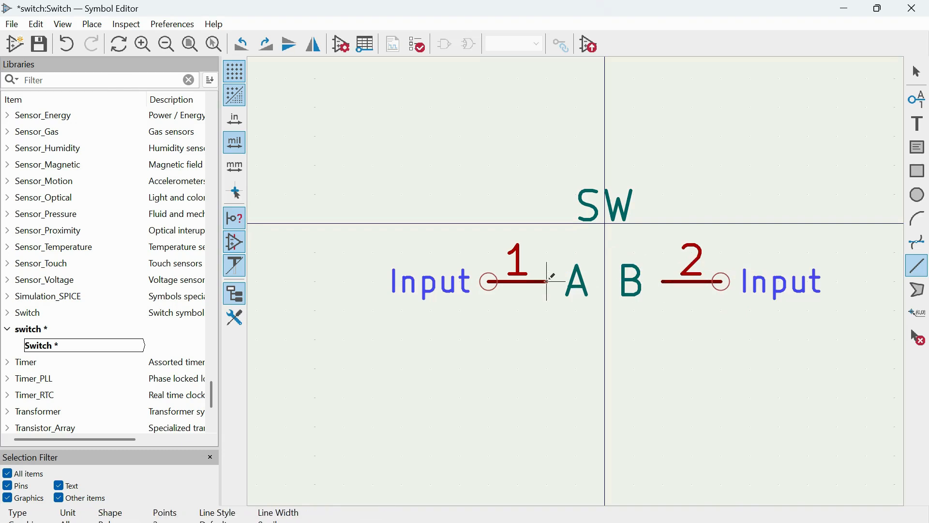
pyautogui.doubleClick(605, 252)
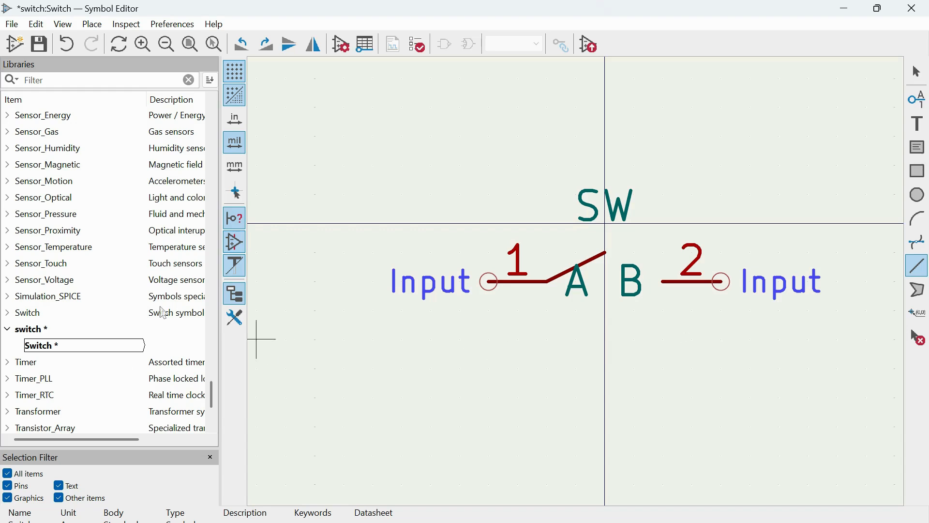
pyautogui.click(12, 24)
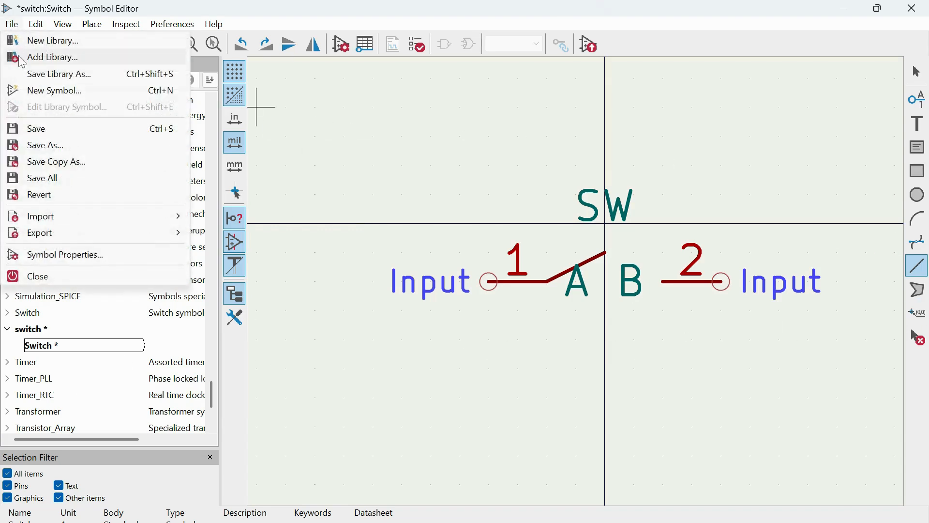
pyautogui.click(54, 129)
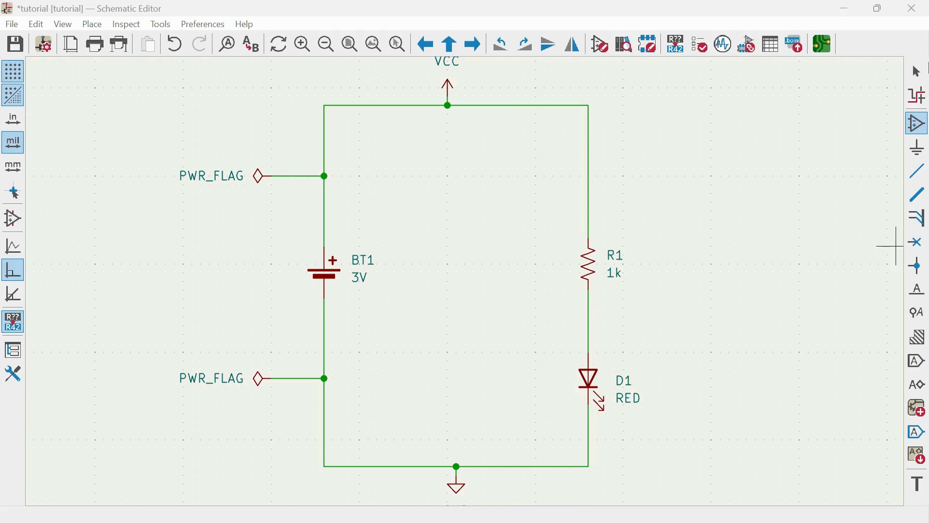
# In the Schematic Editor, search the symbol chooser for "switch" and pick the Switch symbol from the custom switch library.
pyautogui.click(917, 71)
pyautogui.click(913, 128)
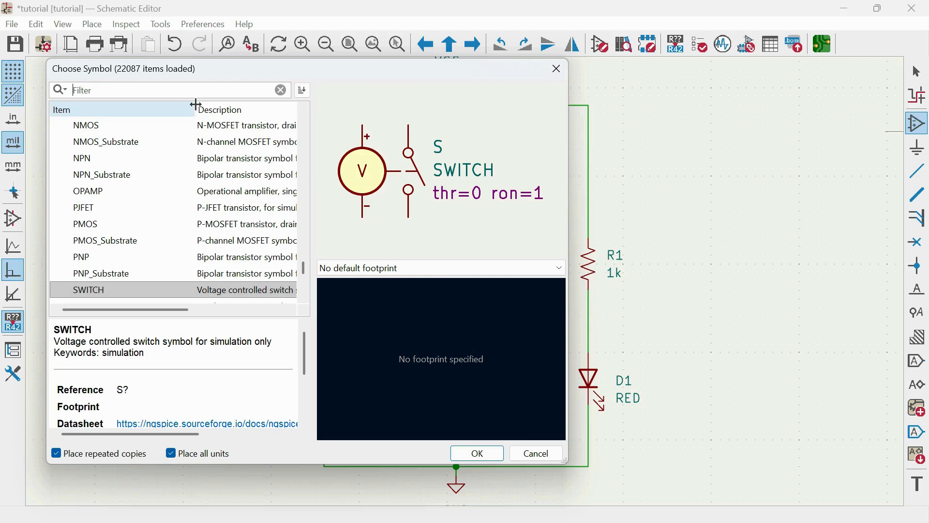
pyautogui.write('switc')
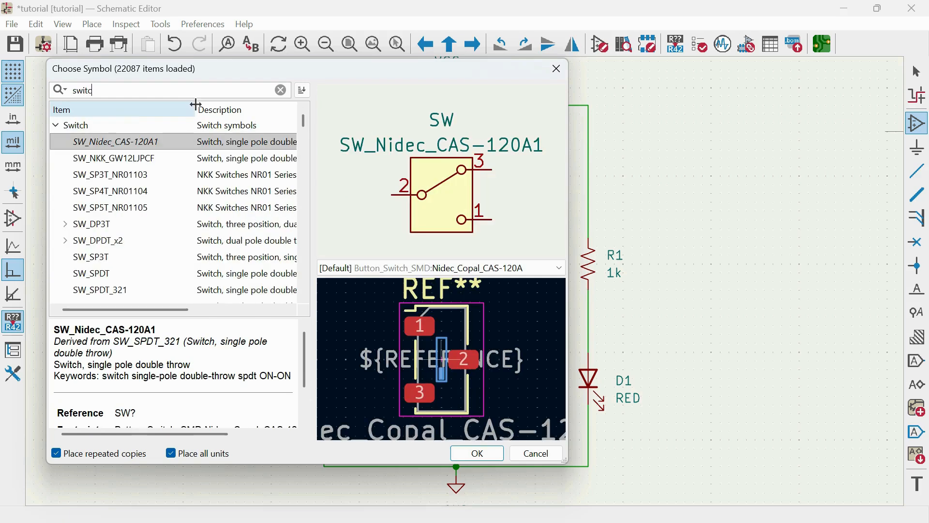
pyautogui.write('h')
pyautogui.click(160, 142)
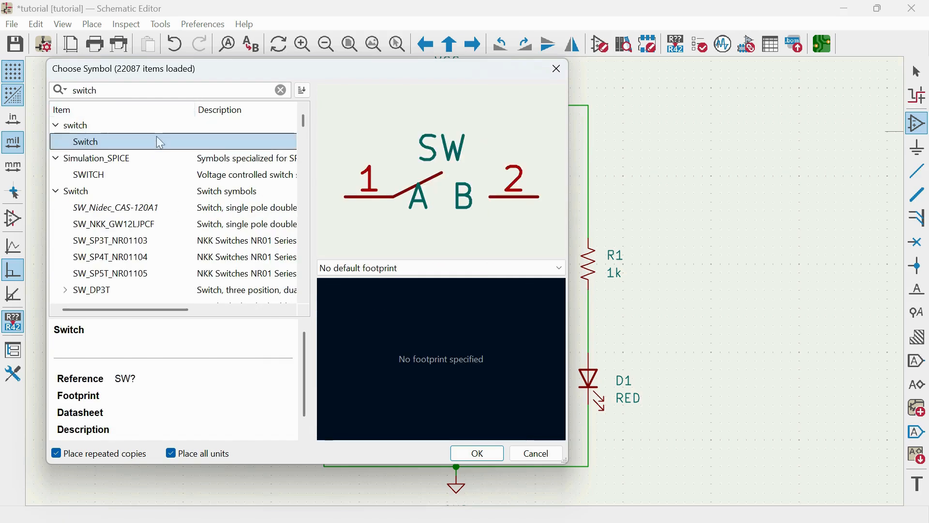
pyautogui.click(158, 190)
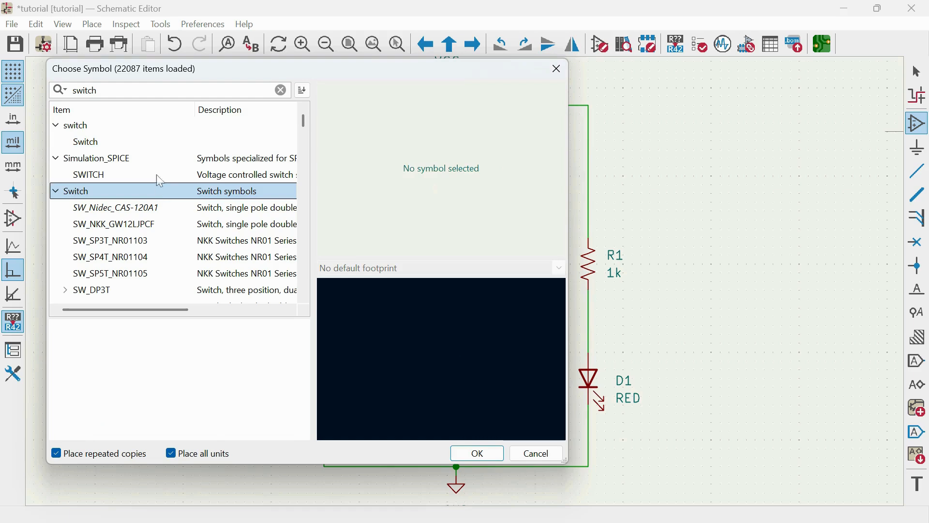
pyautogui.click(160, 144)
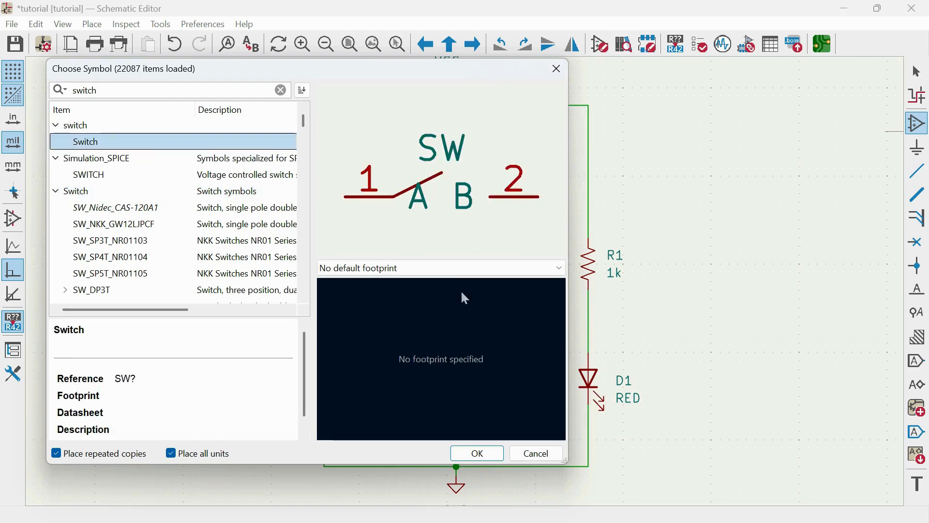
pyautogui.click(477, 454)
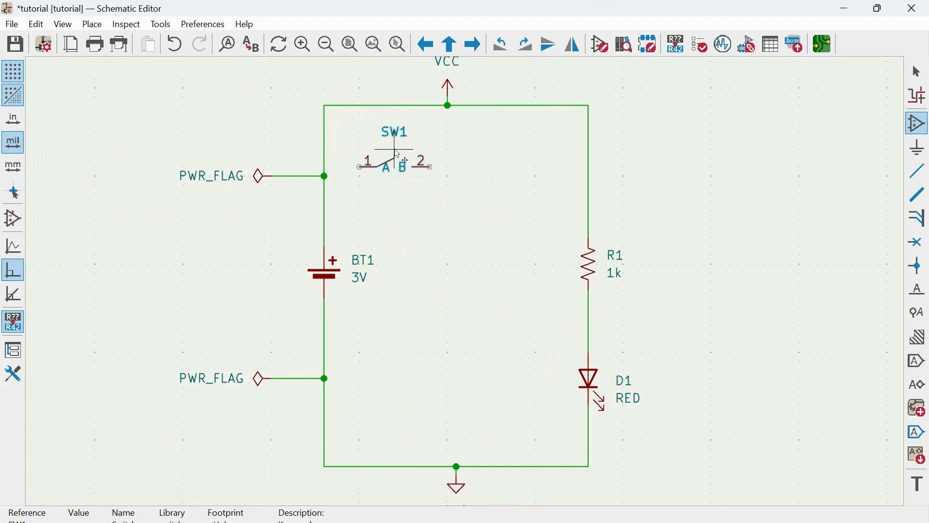
# Place a single copy of the switch inside the circuit loop, just below the upper wire near the battery branch.
pyautogui.click(403, 155)
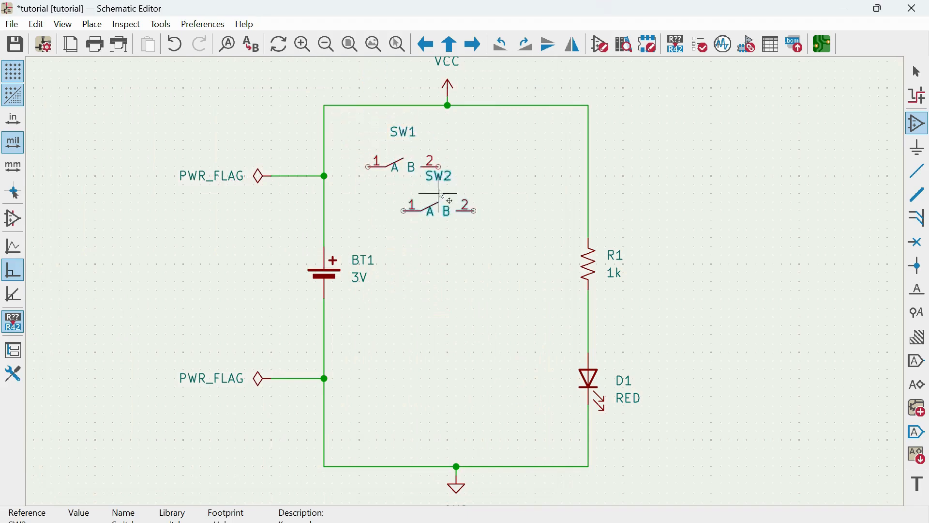
pyautogui.press('Escape')
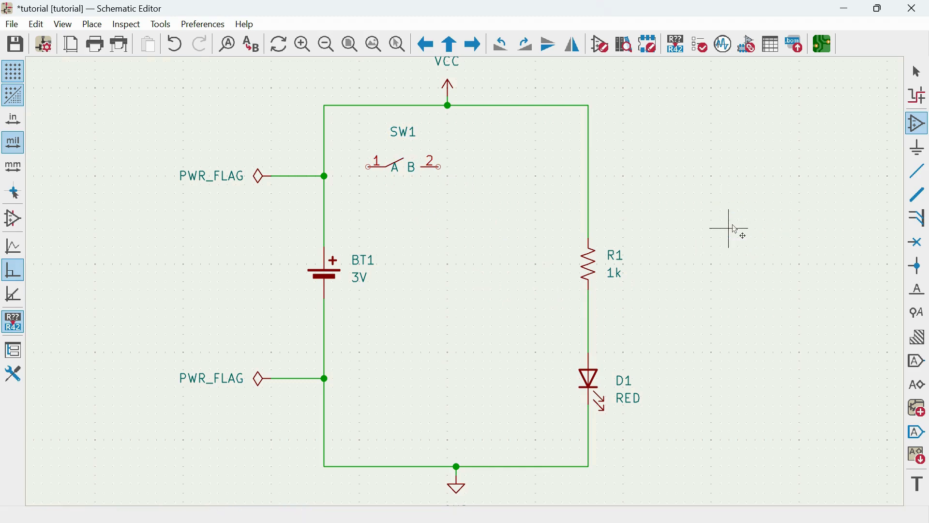
pyautogui.click(916, 73)
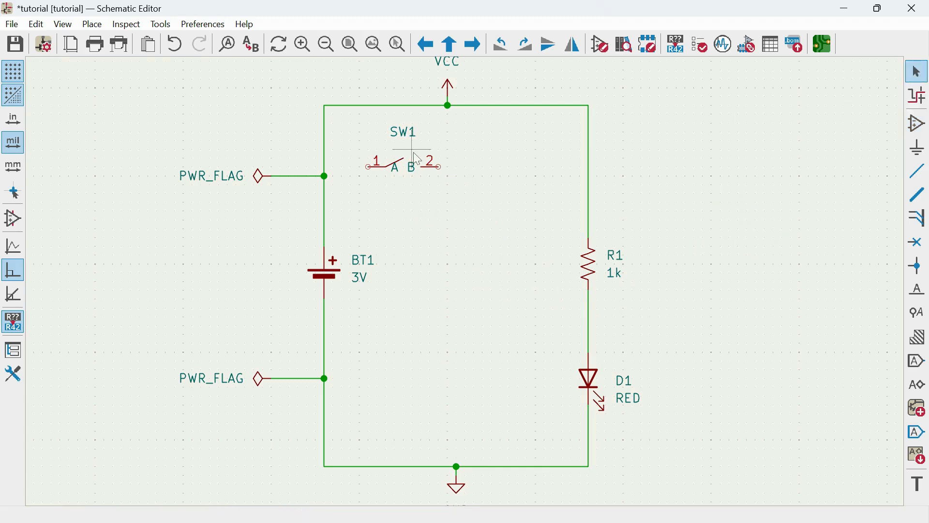
pyautogui.scroll(2, 412, 155)
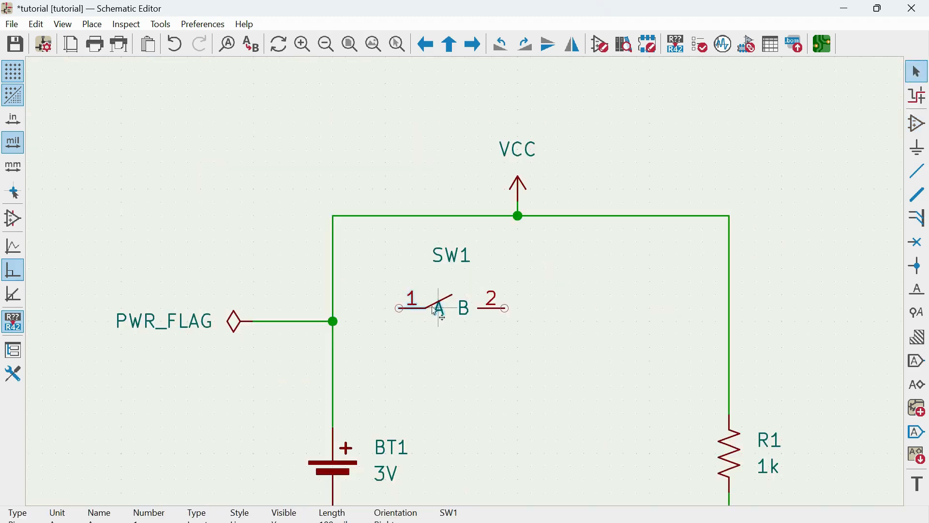
pyautogui.doubleClick(452, 310)
pyautogui.click(532, 374)
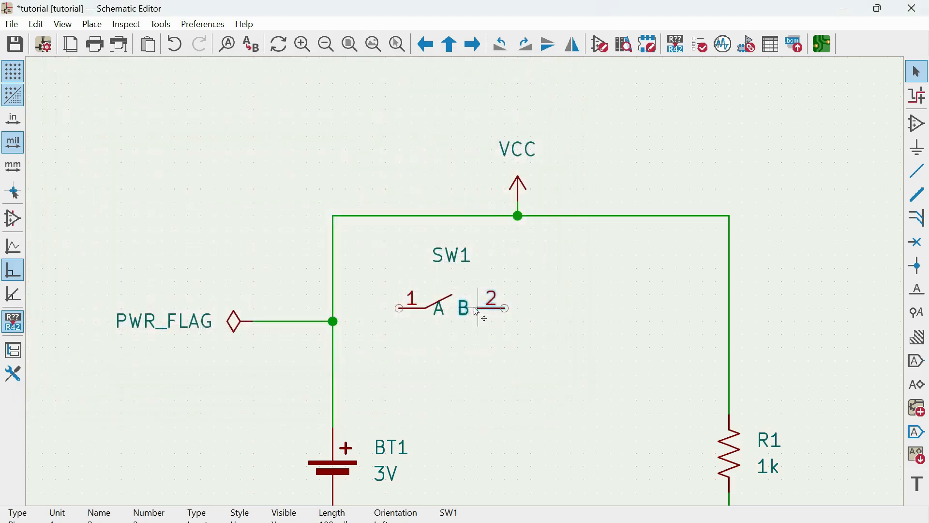
pyautogui.doubleClick(454, 310)
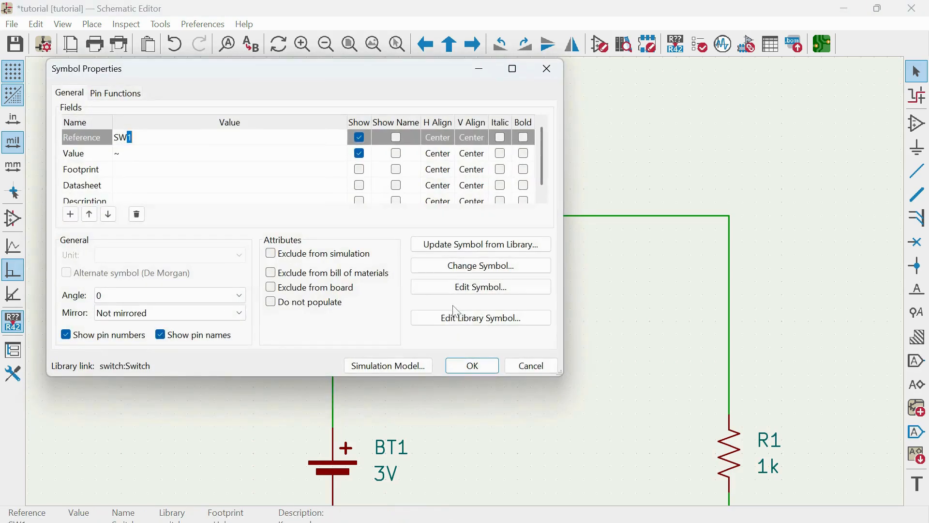
pyautogui.click(530, 365)
# Delete the wire between the battery branch corner and VCC, and move SW1 into the gap with pin 1 on that corner.
pyautogui.moveTo(460, 306); pyautogui.dragTo(432, 258)
pyautogui.click(433, 261)
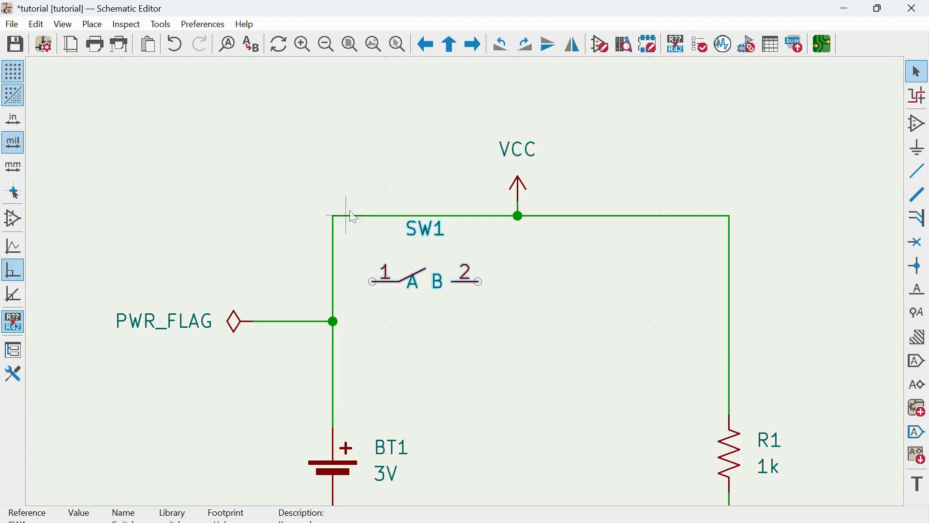
pyautogui.click(350, 216)
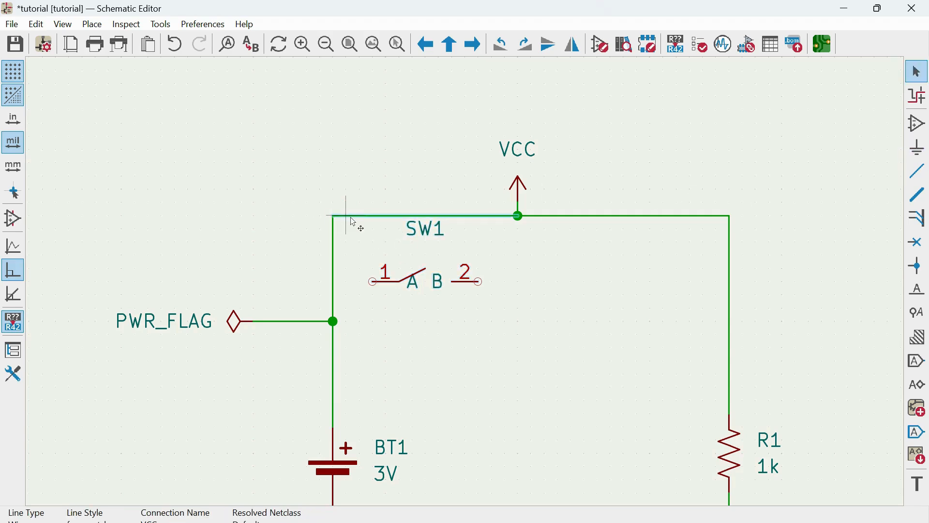
pyautogui.press('Delete')
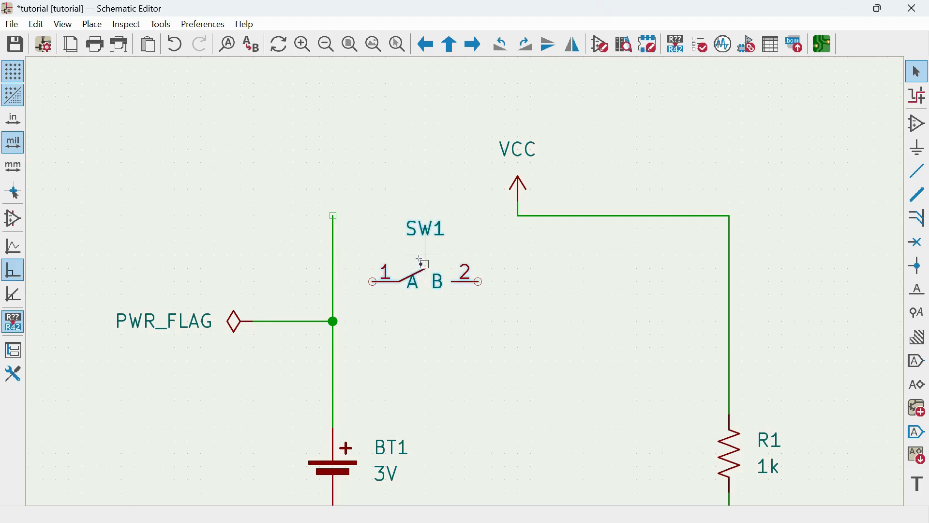
pyautogui.moveTo(425, 283); pyautogui.dragTo(384, 191)
pyautogui.click(445, 287)
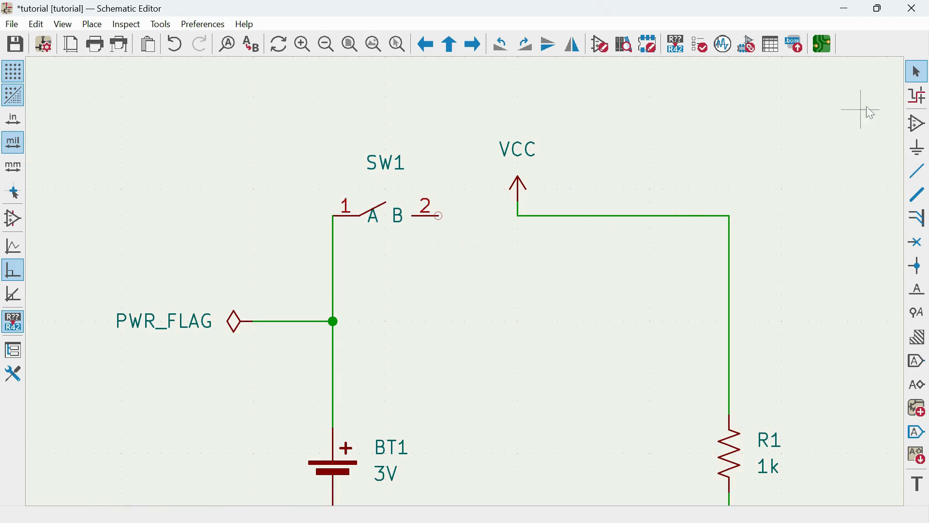
# Draw a wire from pin 2 of SW1 to the VCC connection point to close the circuit.
pyautogui.click(916, 172)
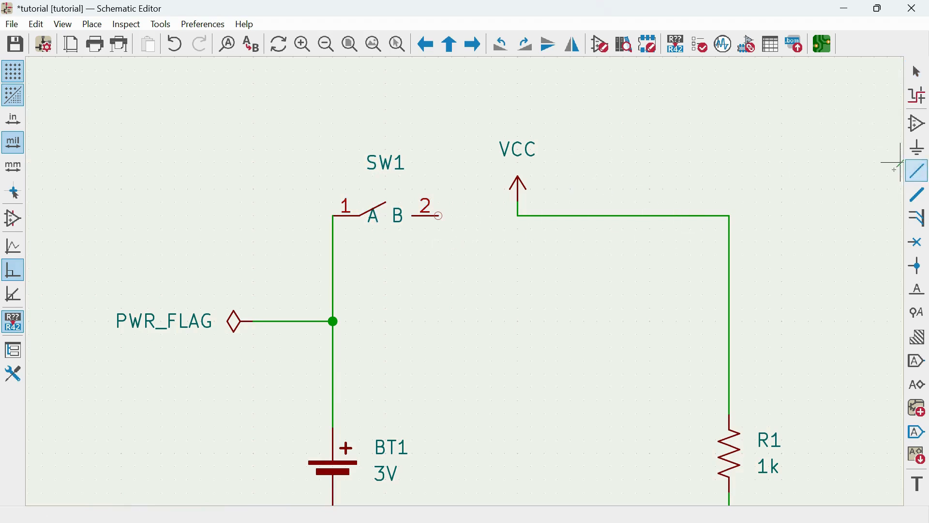
pyautogui.click(439, 216)
pyautogui.click(518, 215)
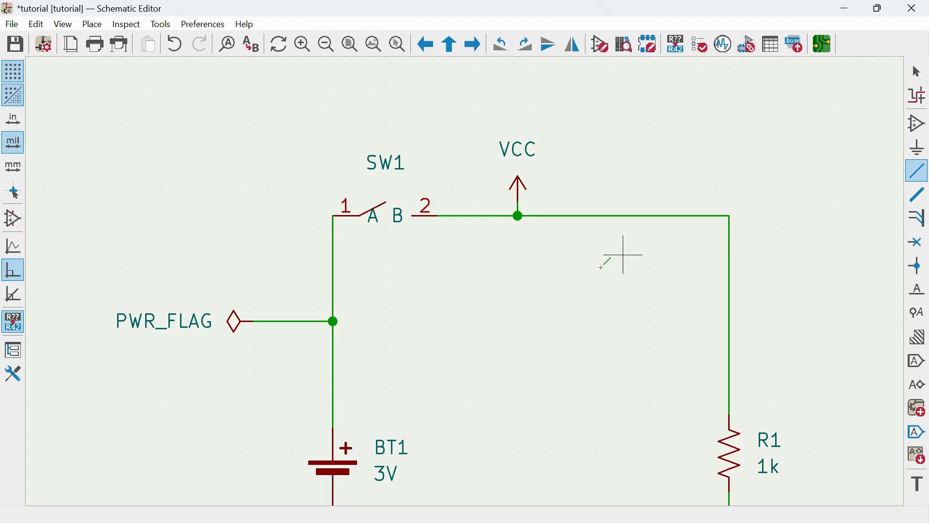
pyautogui.scroll(-2, 483, 276)
pyautogui.scroll(-2, 446, 405)
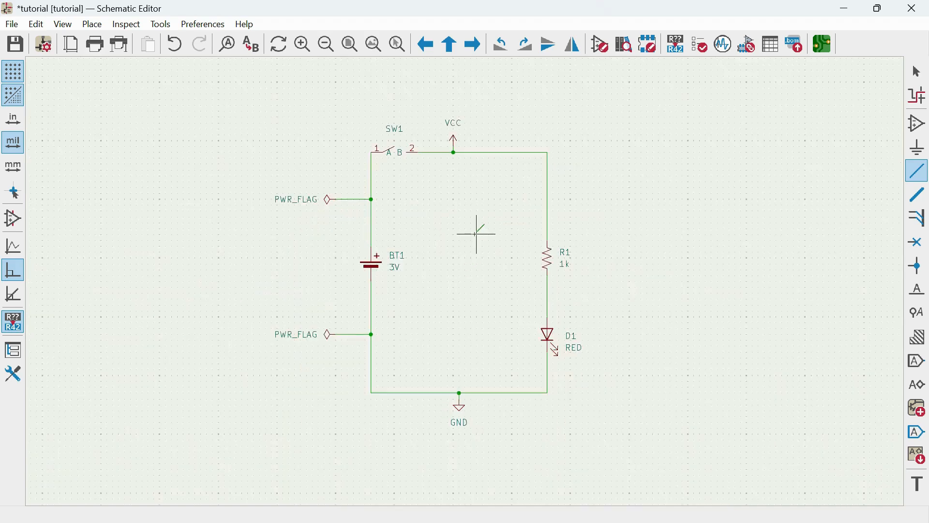
pyautogui.scroll(4, 475, 232)
pyautogui.scroll(-2, 465, 281)
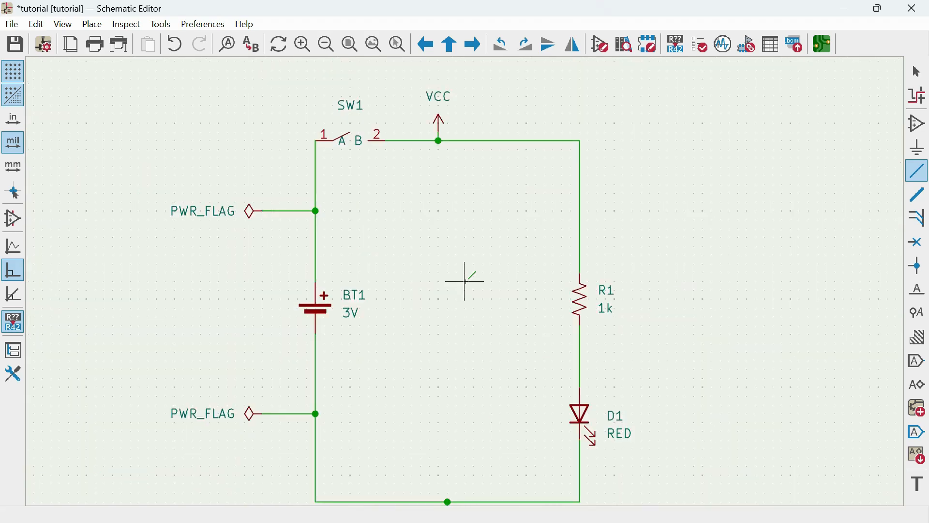